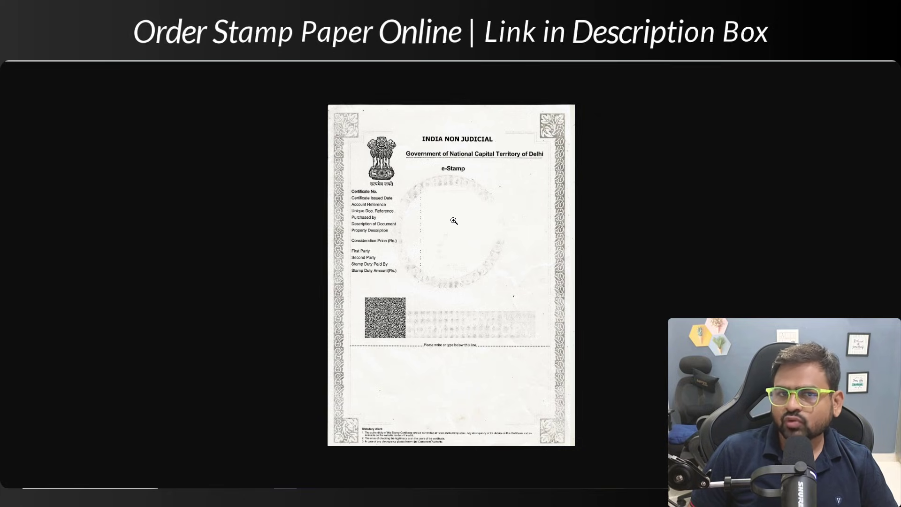
Step: Advance the presentation to the 'What is an e-Stamp Paper?' slide
key(Right)
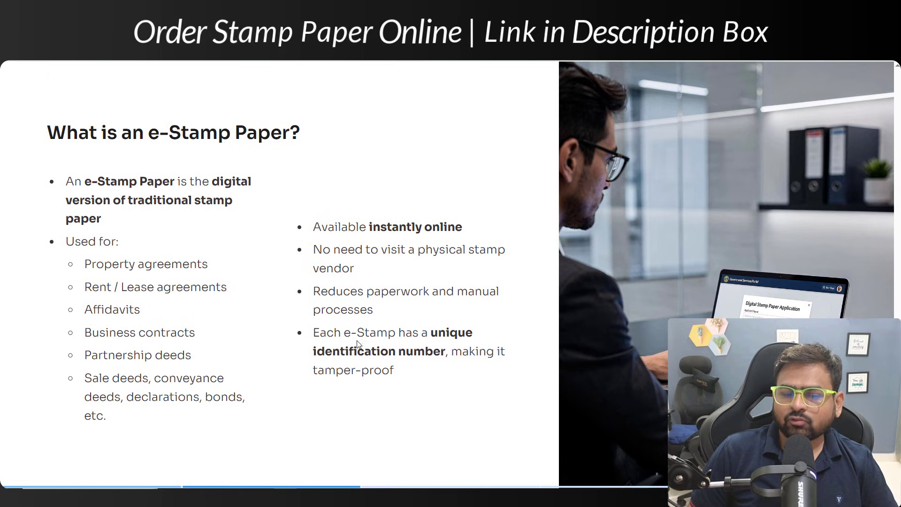
Step: Highlight 'unique identification number', then advance through the West Bengal, Jharkhand and Delhi samples
drag(432, 329, 443, 347)
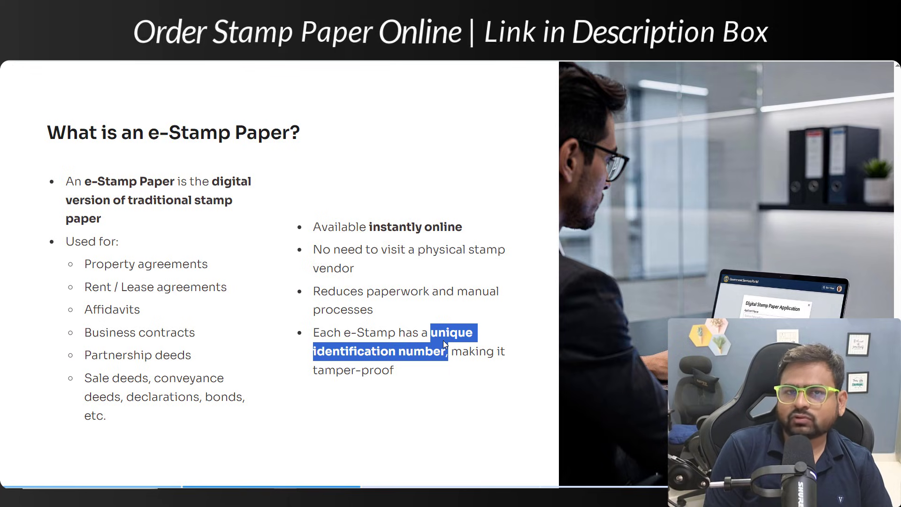
key(Right)
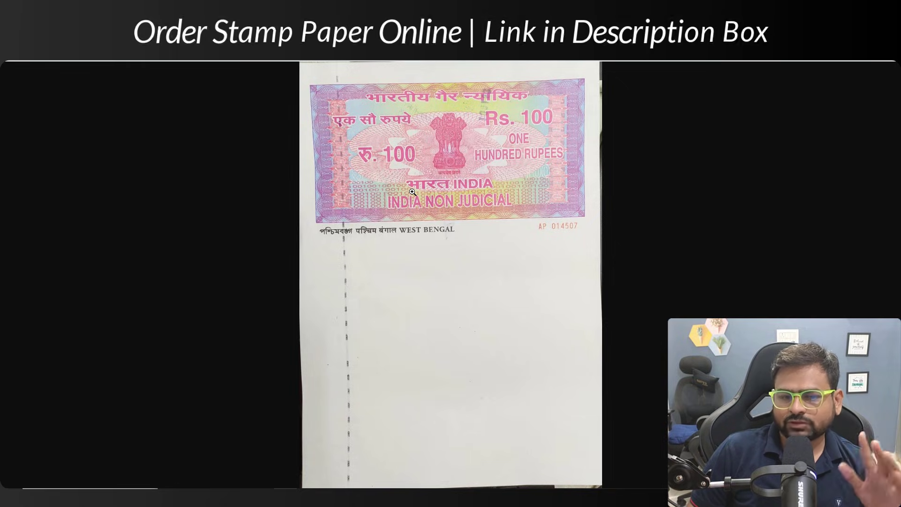
key(Right)
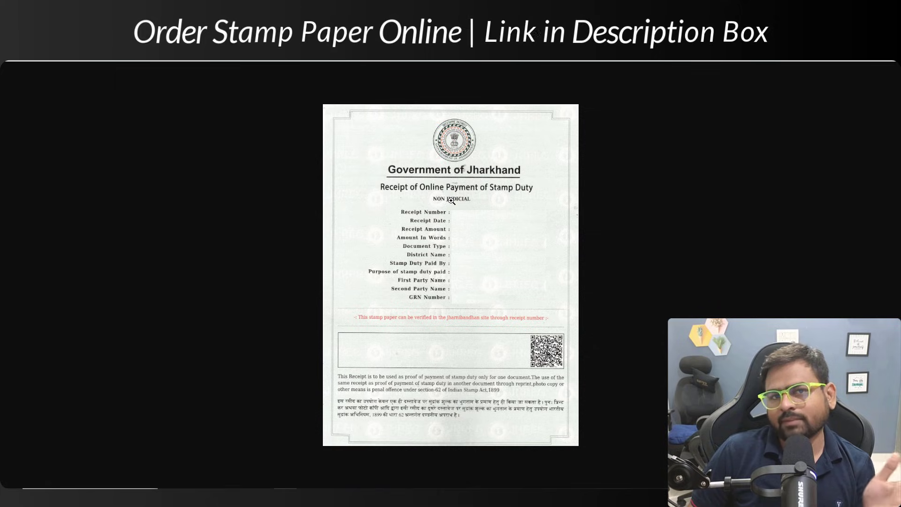
key(Right)
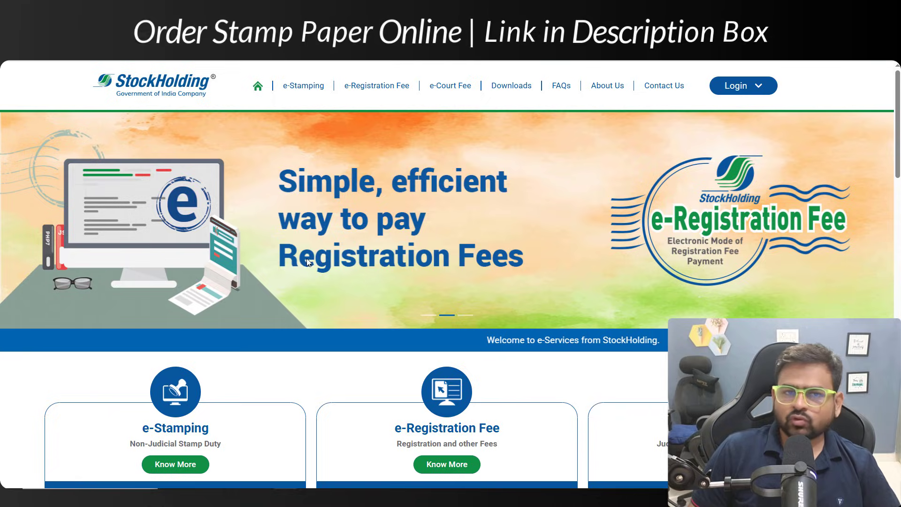
scroll(309, 263, down, 3)
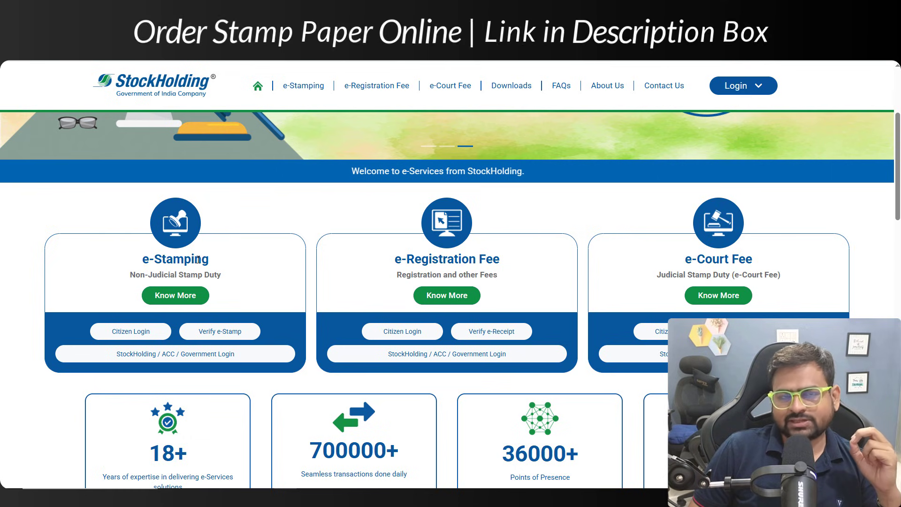
scroll(197, 176, up, 3)
scroll(292, 255, down, 3)
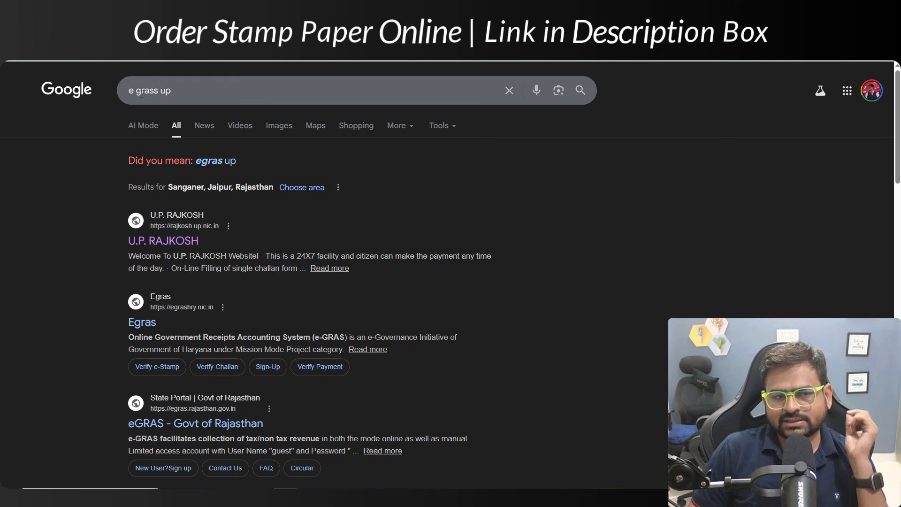
Step: Adjust the 'e grass up' search and open the U.P. RAJKOSH result
click(141, 92)
double_click(166, 90)
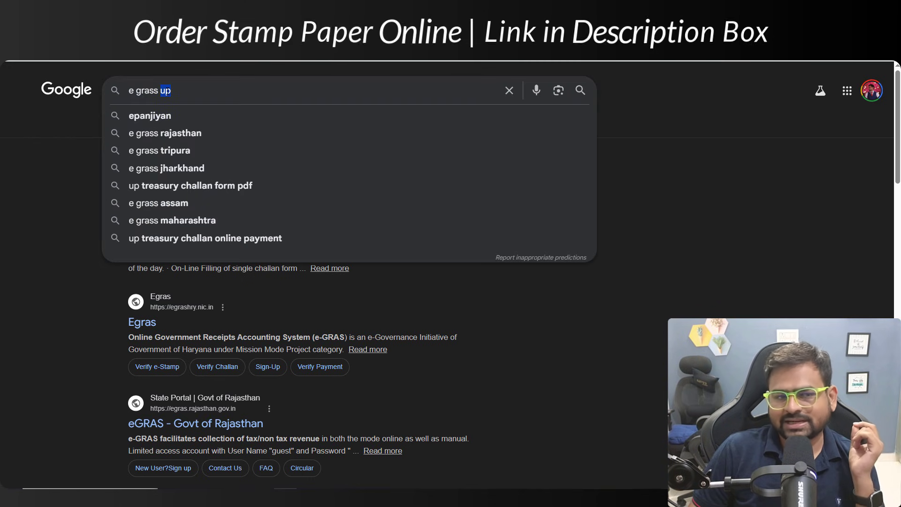
click(10, 222)
click(132, 246)
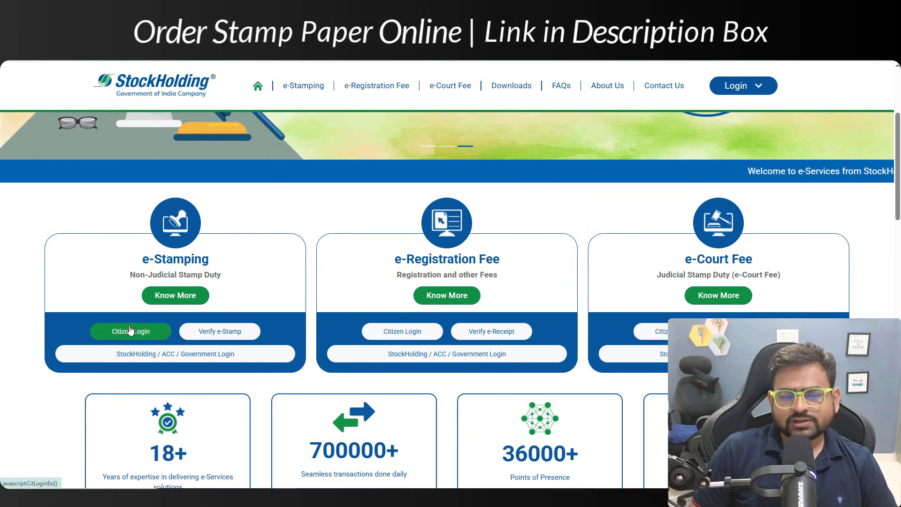
Step: Open the e-Stamping Citizen Login page, note the eKYC activation step, and choose Register Now
drag(154, 259, 193, 259)
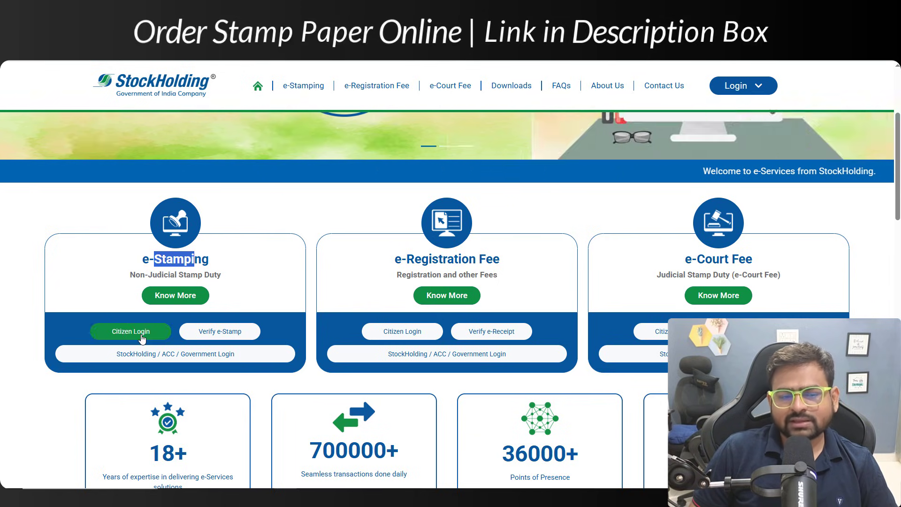
click(131, 331)
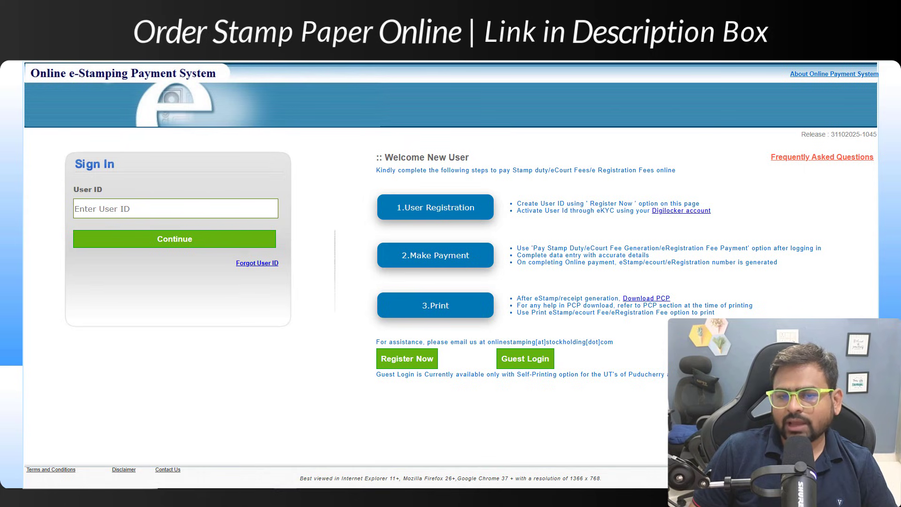
drag(505, 211, 556, 209)
double_click(573, 209)
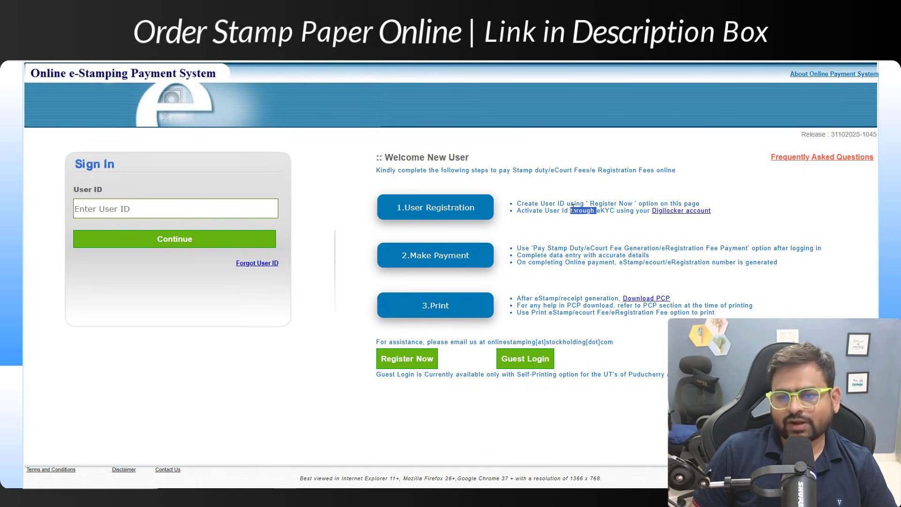
click(404, 358)
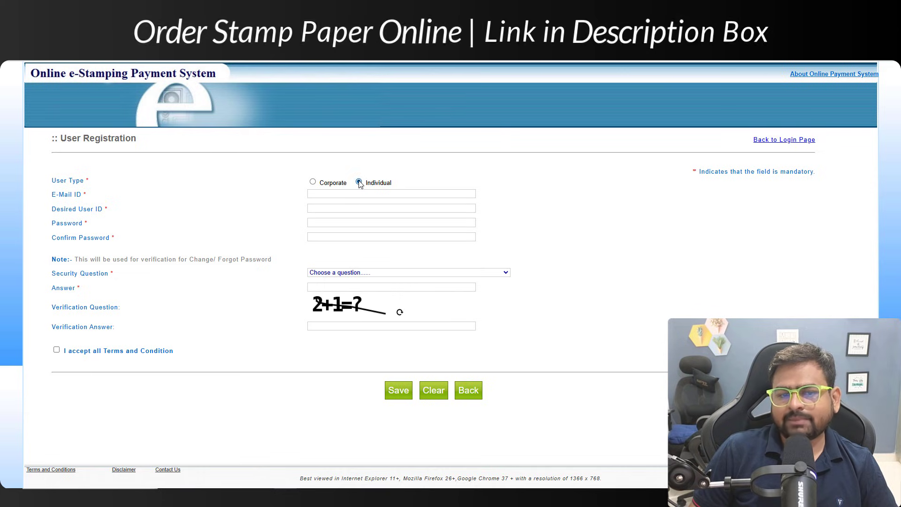
Step: Highlight the E-Mail ID, password, Security Question and Verification Answer registration fields
drag(64, 194, 101, 200)
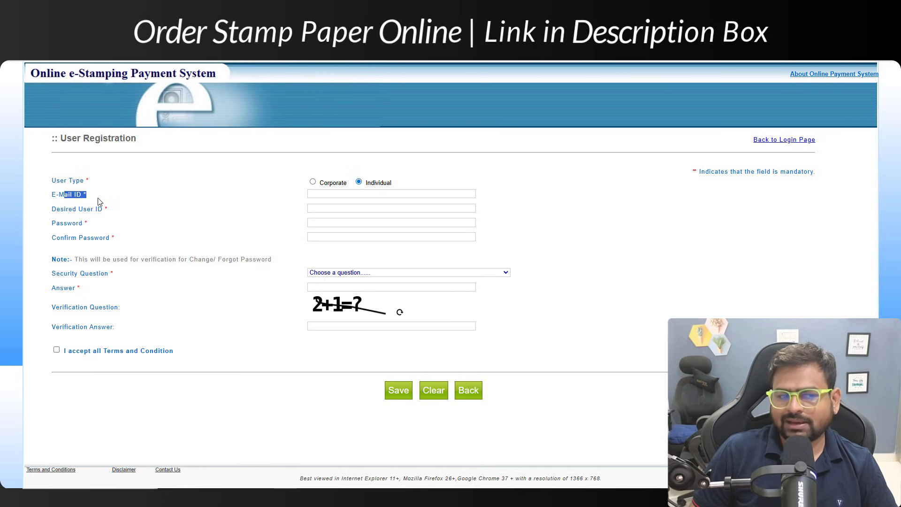
drag(64, 223, 107, 240)
drag(69, 273, 128, 276)
drag(52, 301, 74, 308)
drag(64, 309, 126, 335)
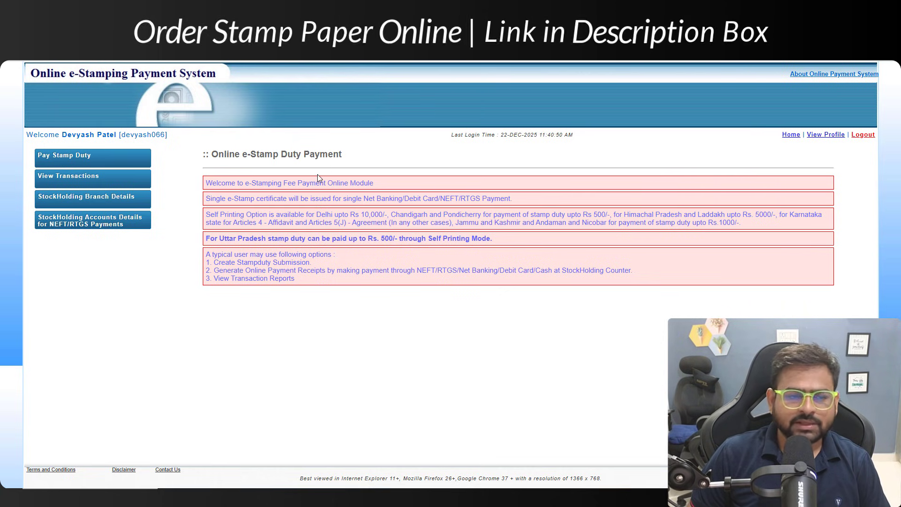
Step: Start a Pay Stamp Duty payment with DELHI selected as the state
click(55, 158)
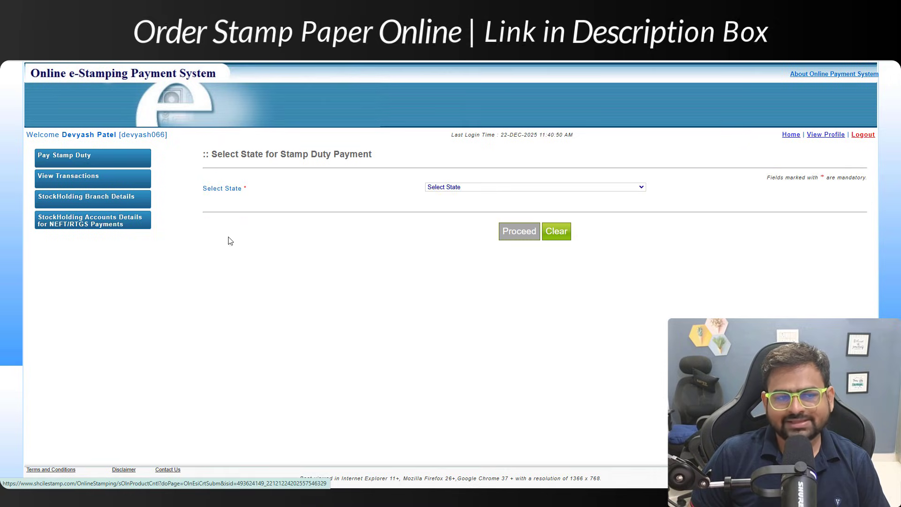
click(465, 188)
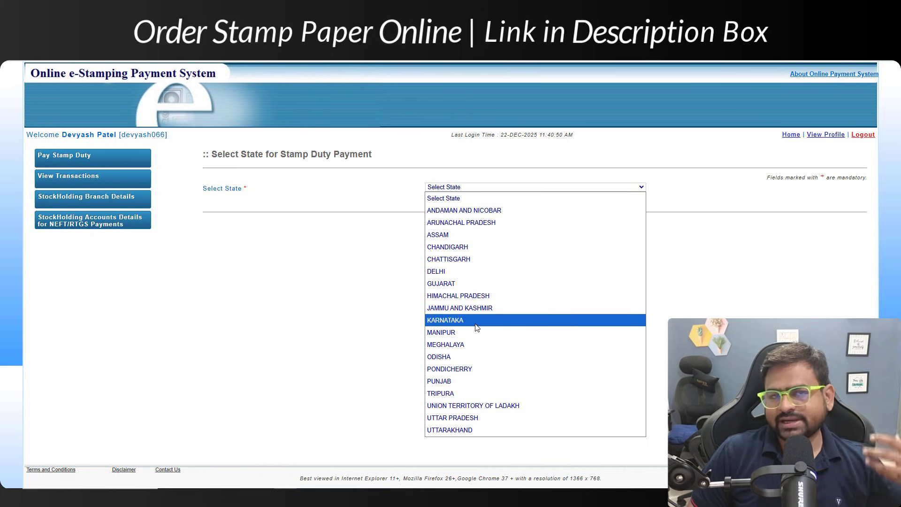
click(490, 273)
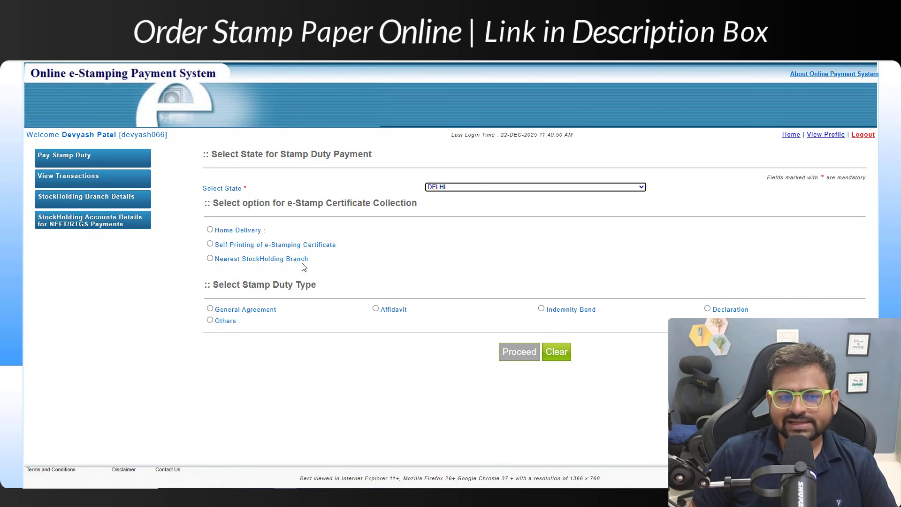
Step: Point out the Home Delivery, Self Printing and Nearest StockHolding Branch collection options
drag(237, 202, 242, 203)
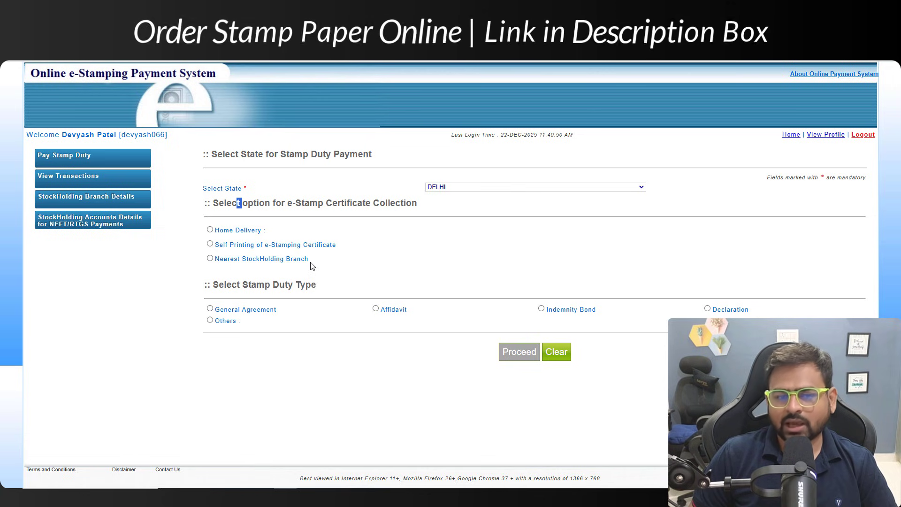
drag(308, 259, 253, 244)
click(258, 230)
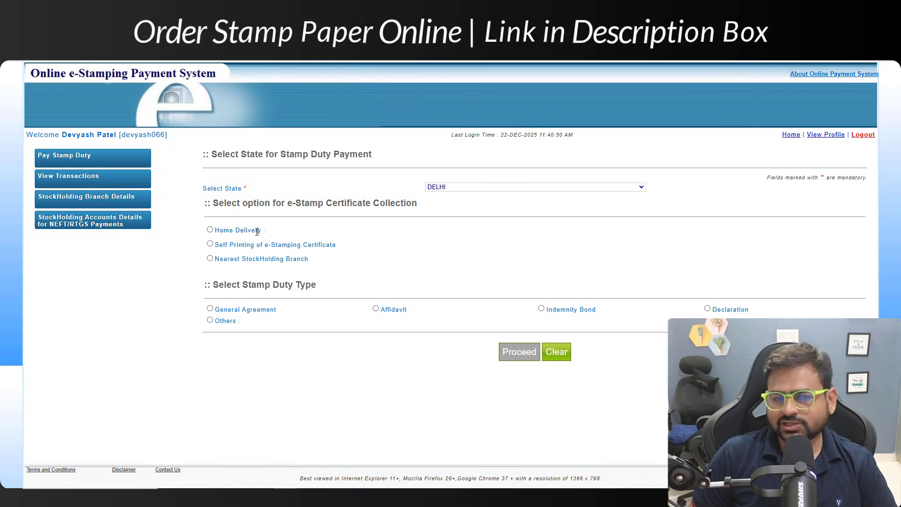
drag(230, 247, 342, 249)
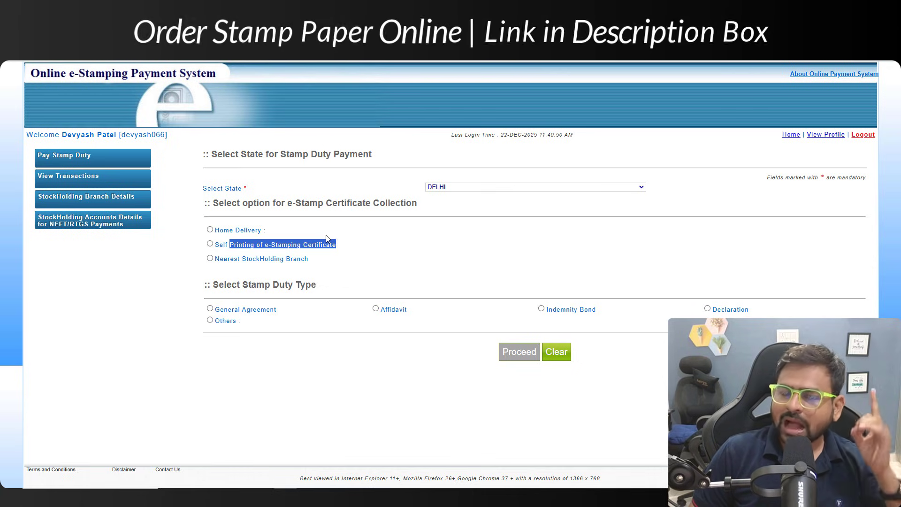
Step: Choose Self Printing and highlight its no-refund and working-printer rules
click(211, 245)
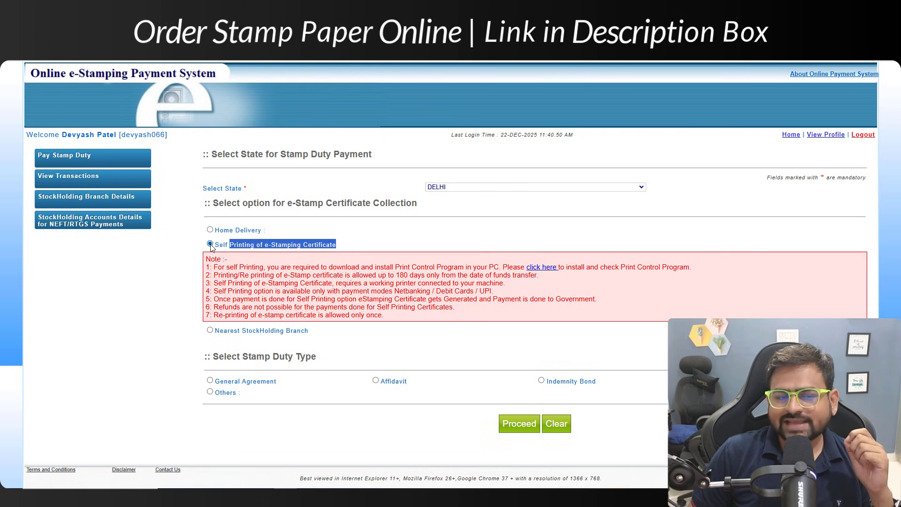
drag(228, 244, 335, 244)
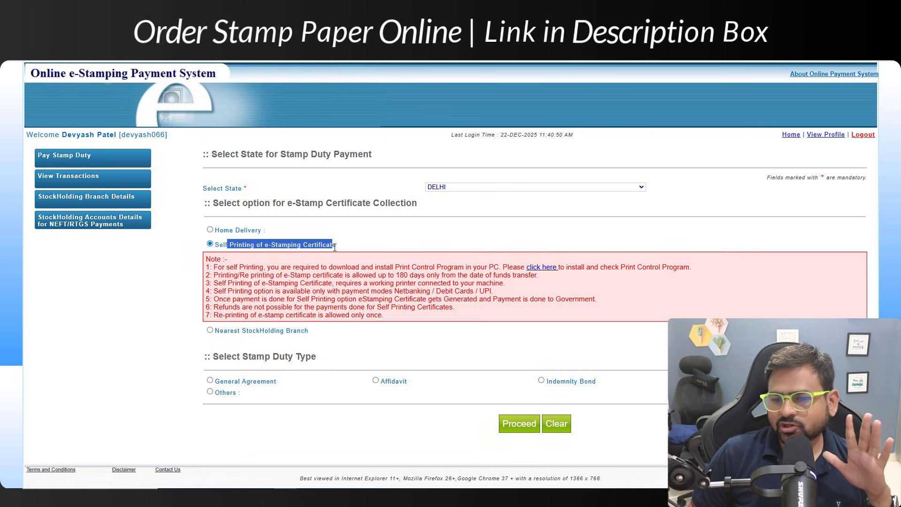
drag(264, 269, 381, 307)
triple_click(381, 308)
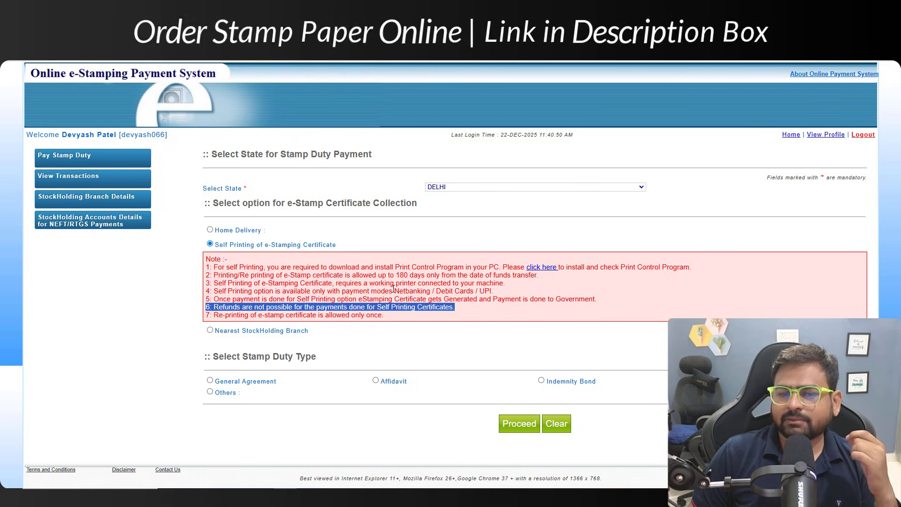
triple_click(394, 282)
click(416, 274)
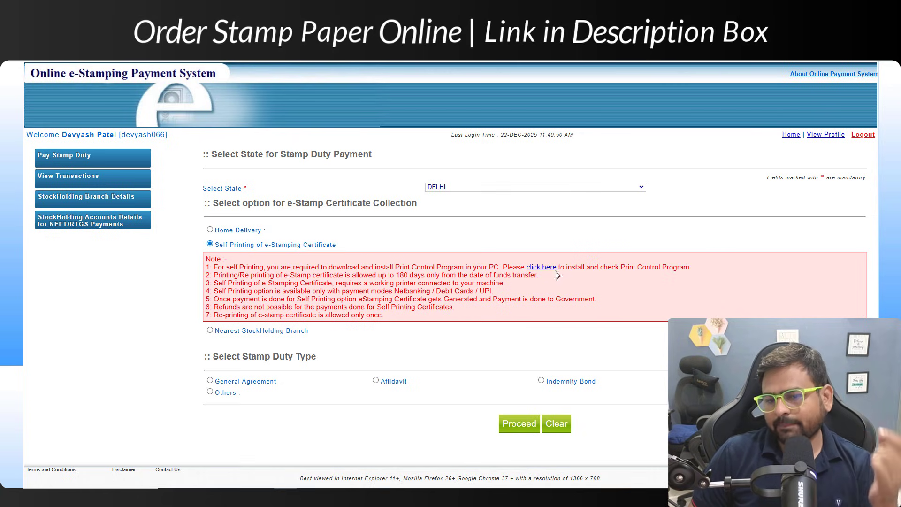
Step: Open the Print Control Program install link, then set stamp duty type to General Agreement
click(556, 274)
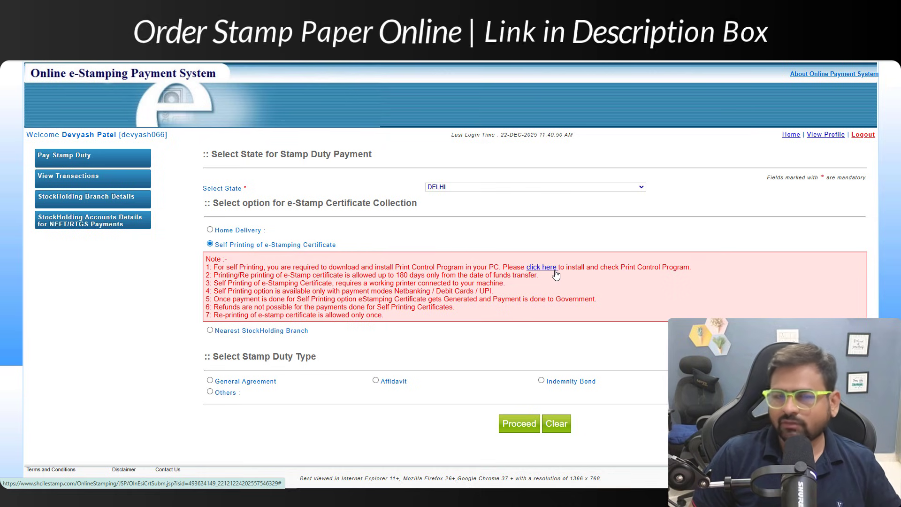
drag(230, 358, 299, 359)
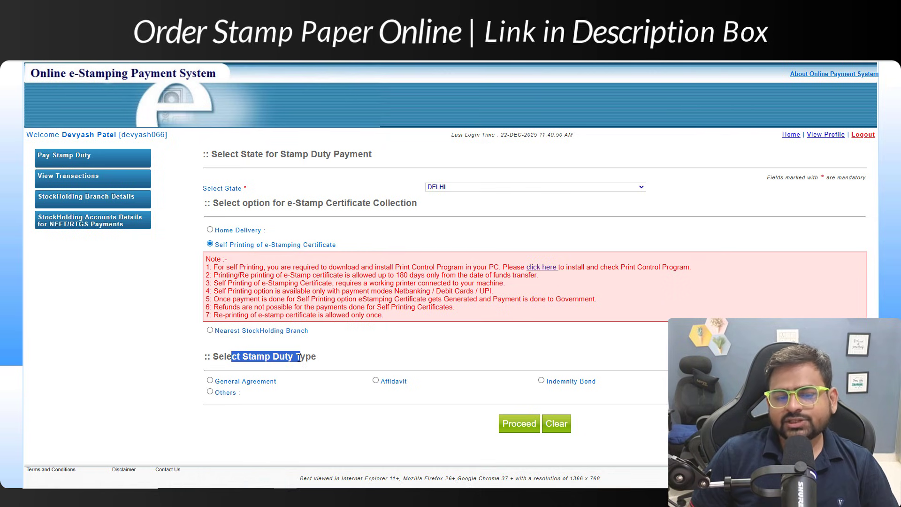
click(211, 380)
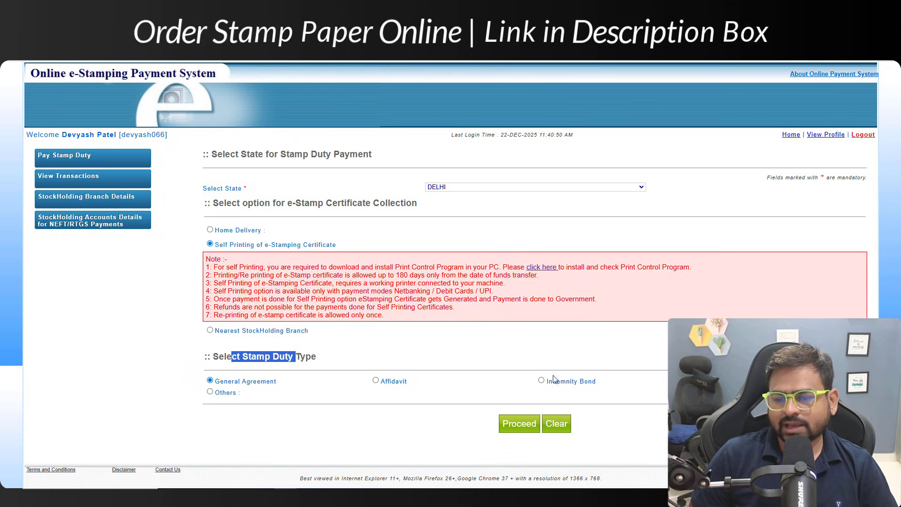
click(219, 394)
click(210, 392)
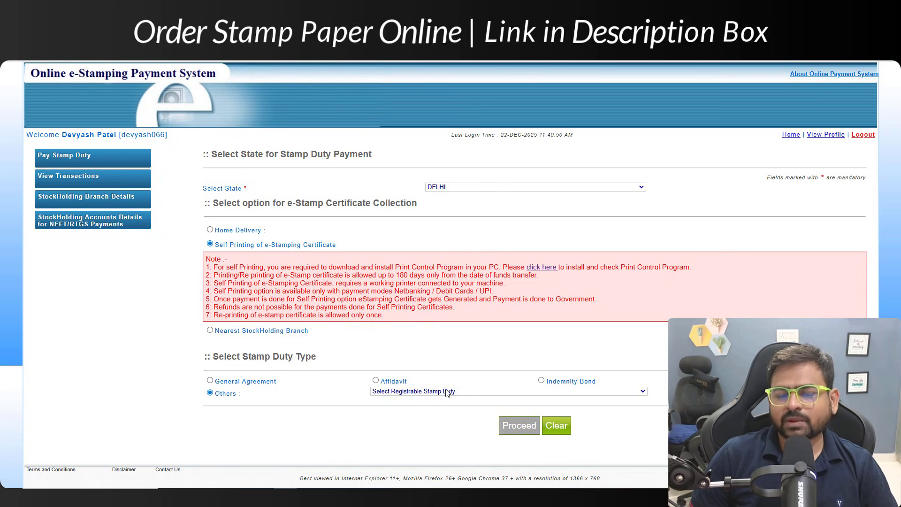
click(443, 391)
scroll(486, 249, down, 5)
scroll(486, 249, up, 5)
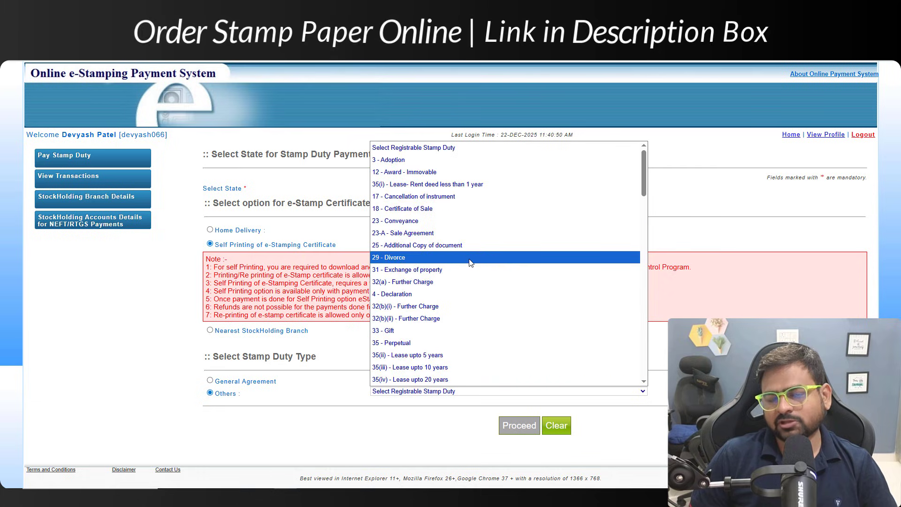
scroll(465, 242, down, 5)
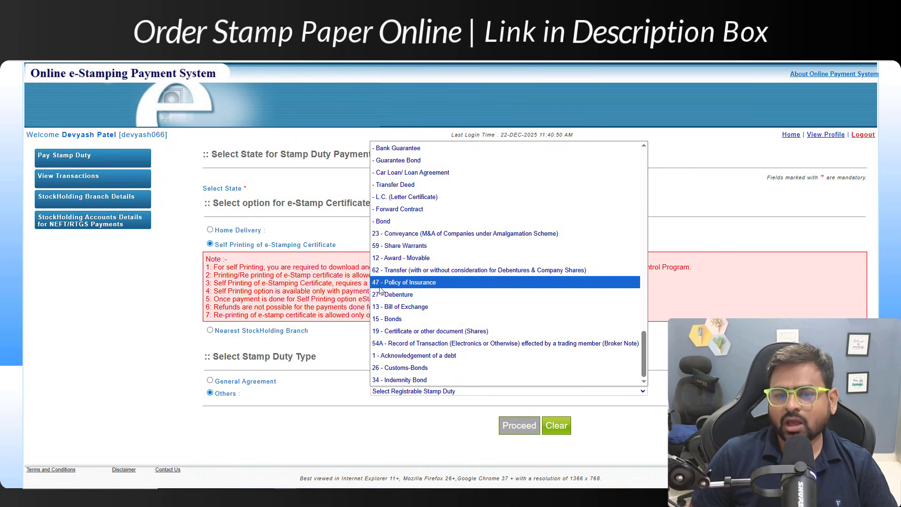
scroll(450, 289, up, 20)
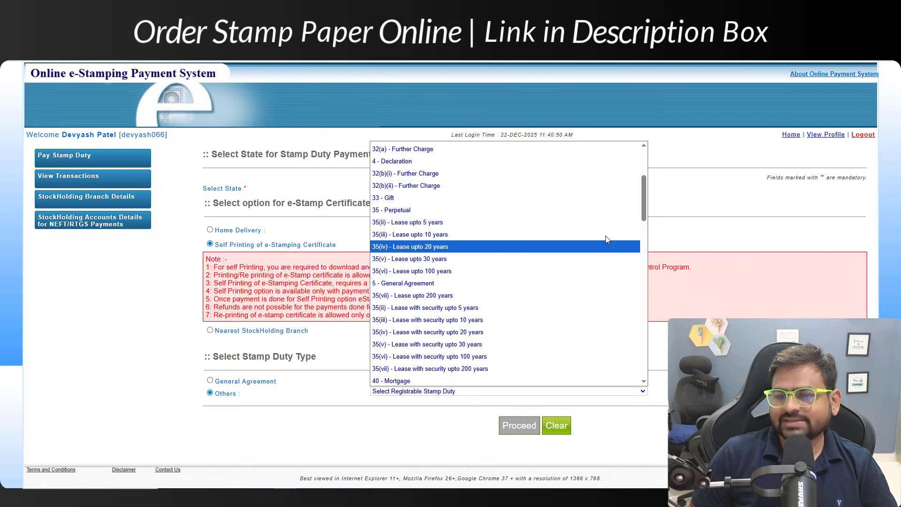
drag(645, 210, 641, 175)
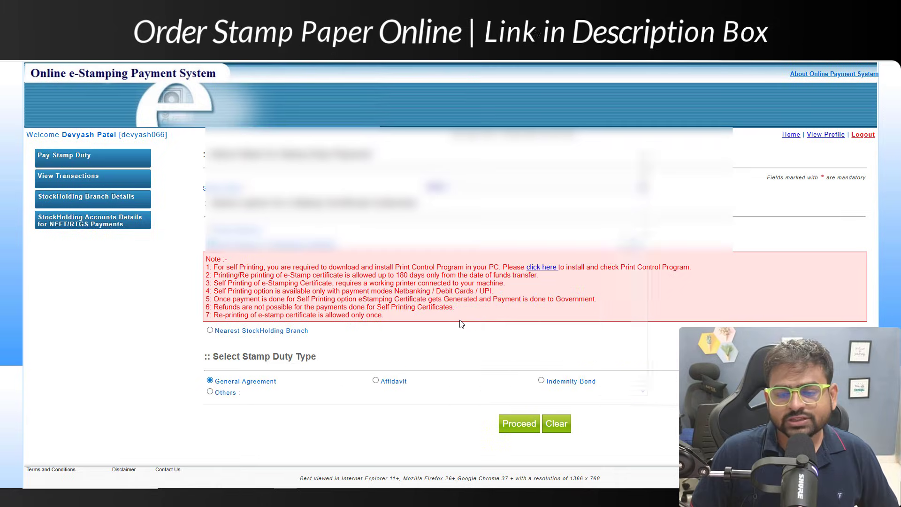
Step: Proceed to the stamp details form and highlight the description and zero-consideration notes
click(516, 426)
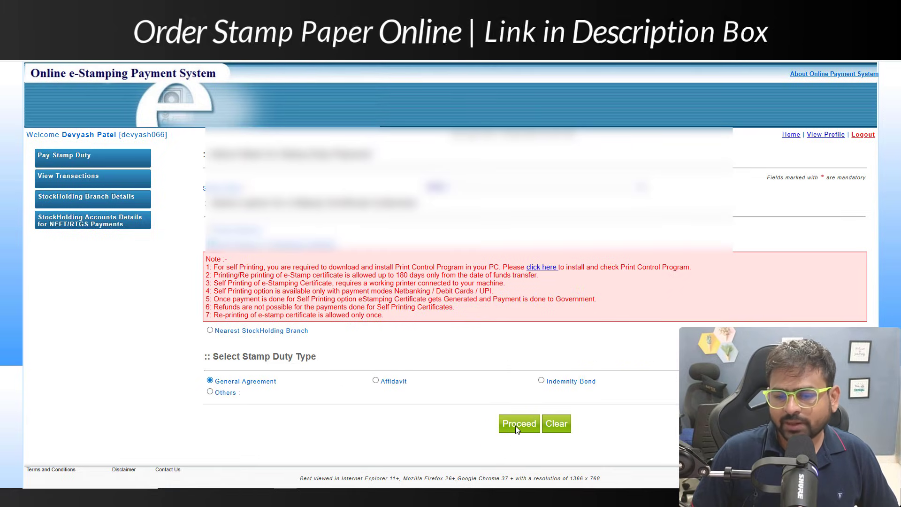
scroll(496, 426, down, 3)
scroll(470, 282, up, 10)
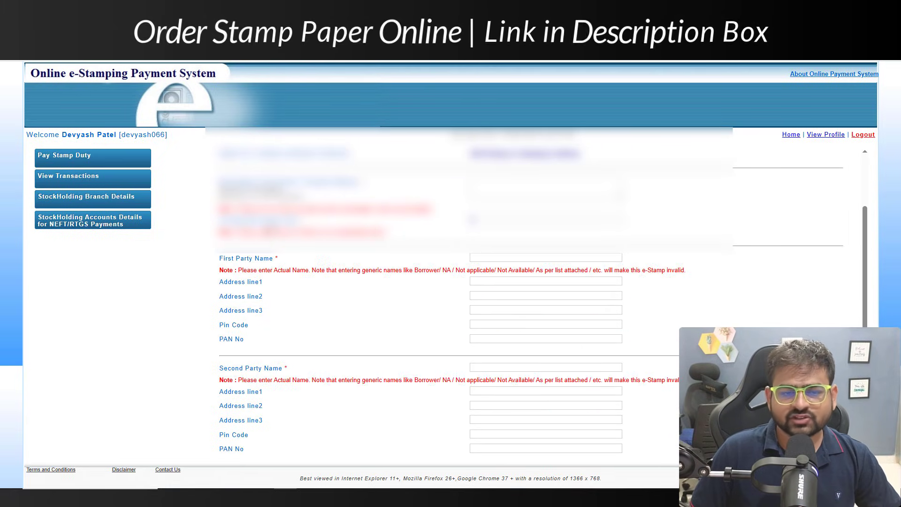
drag(247, 182, 305, 190)
click(342, 197)
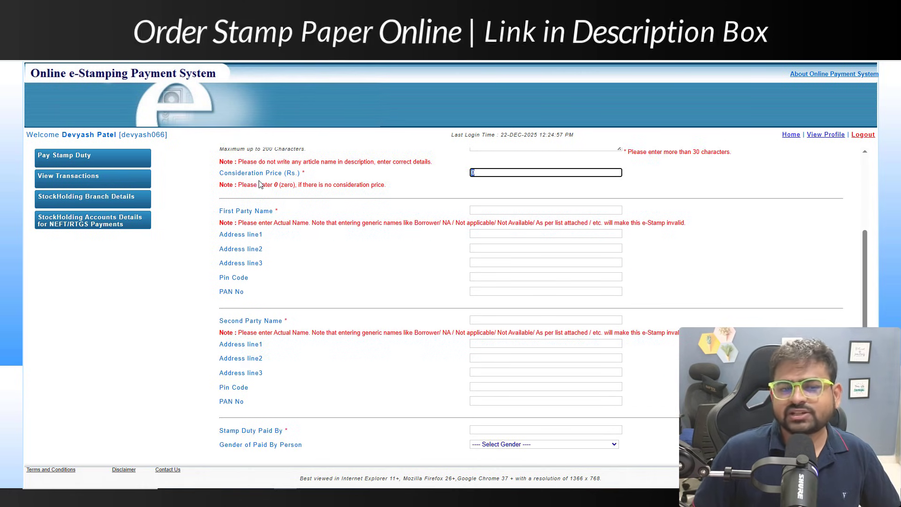
drag(266, 185, 312, 184)
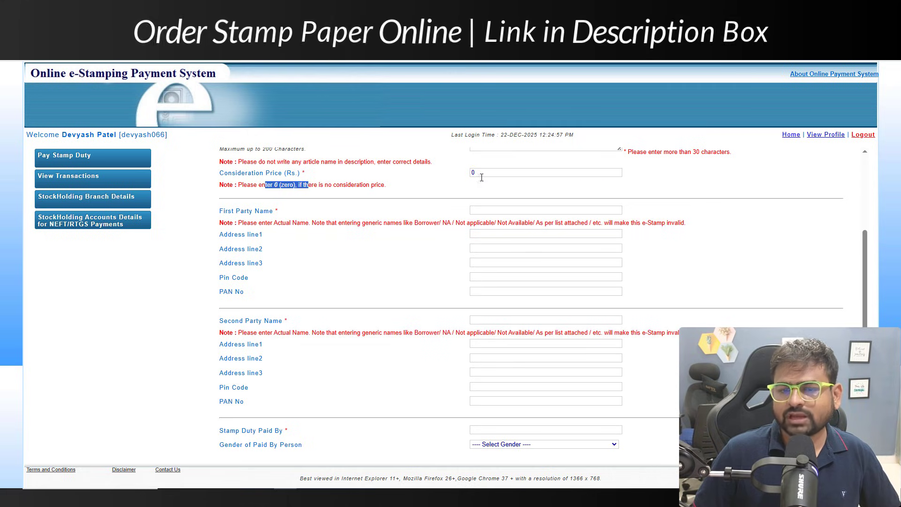
Step: Enter 0 as Consideration Price and review the First and Second Party Name fields
click(493, 170)
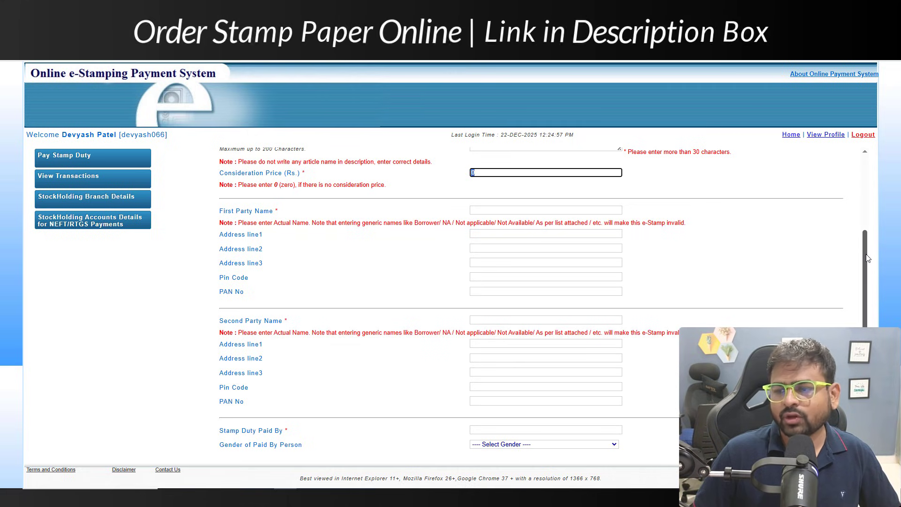
scroll(866, 258, down, 1)
drag(233, 179, 295, 180)
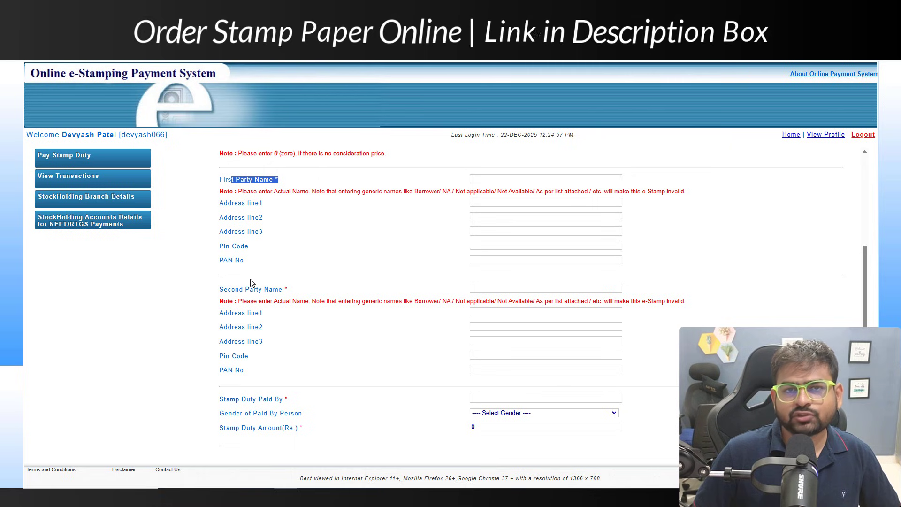
drag(243, 282, 313, 287)
scroll(313, 288, down, 3)
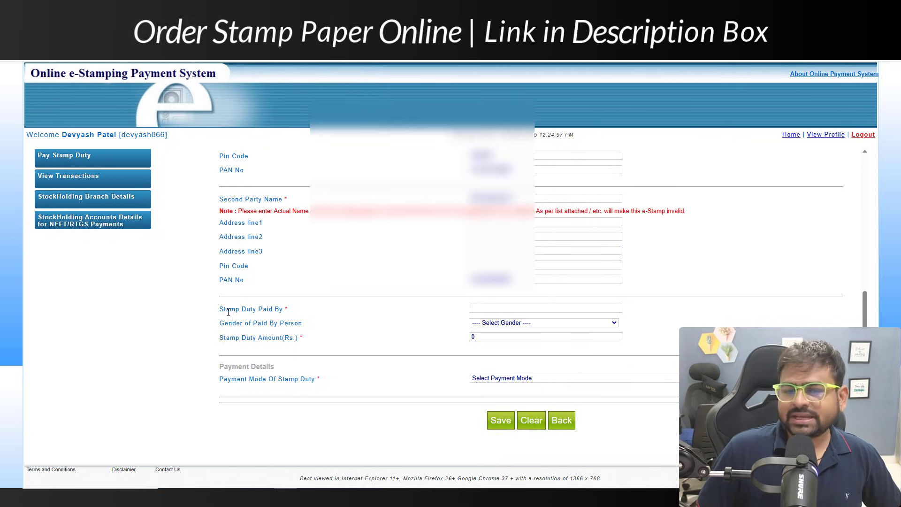
Step: Enter the payer's name in Stamp Duty Paid By and set gender to Male
drag(219, 309, 280, 317)
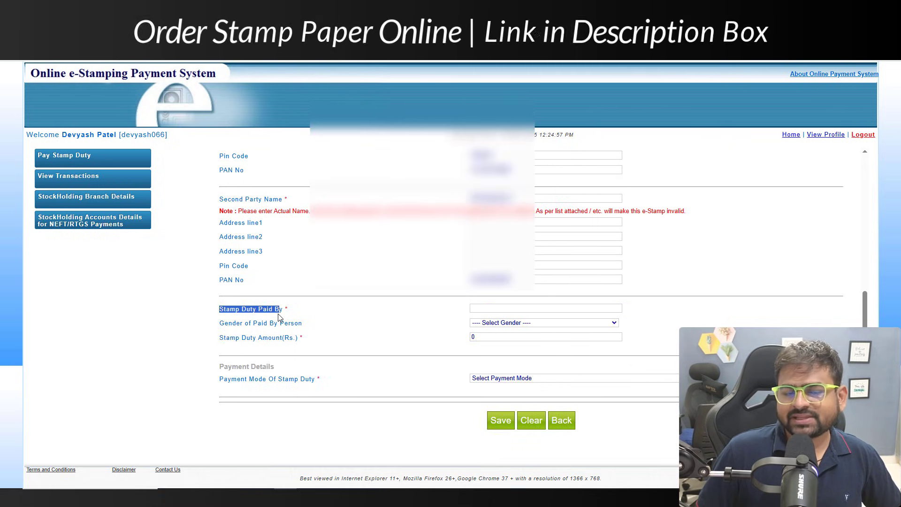
click(472, 309)
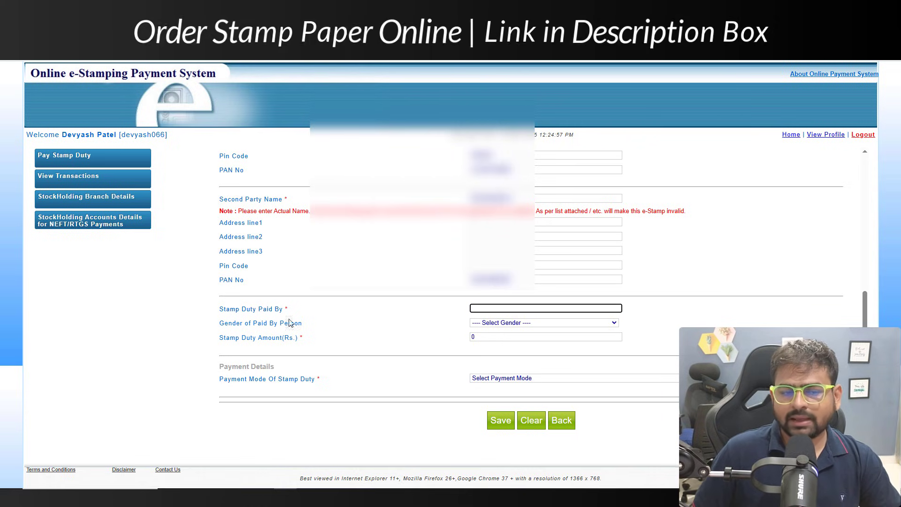
click(516, 323)
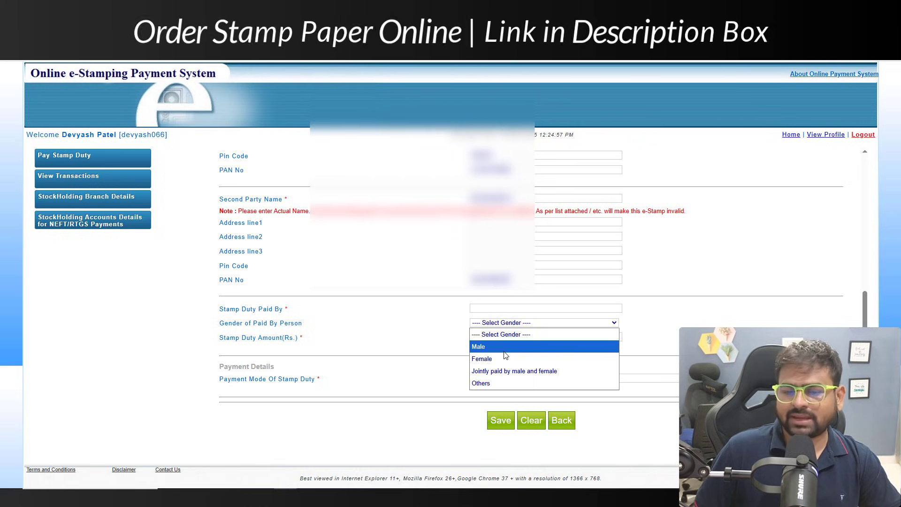
click(479, 346)
Step: Enter 20 as the Stamp Duty Amount (Rs.)
drag(250, 338, 462, 346)
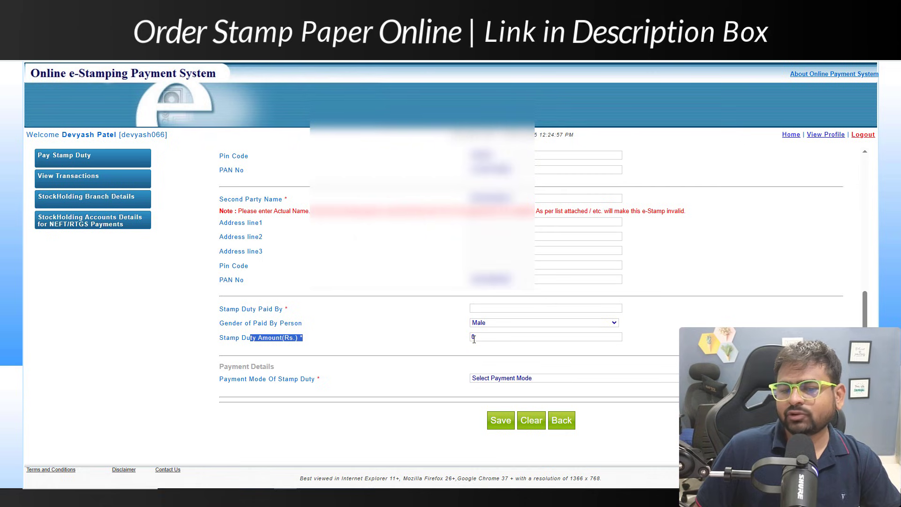
click(473, 338)
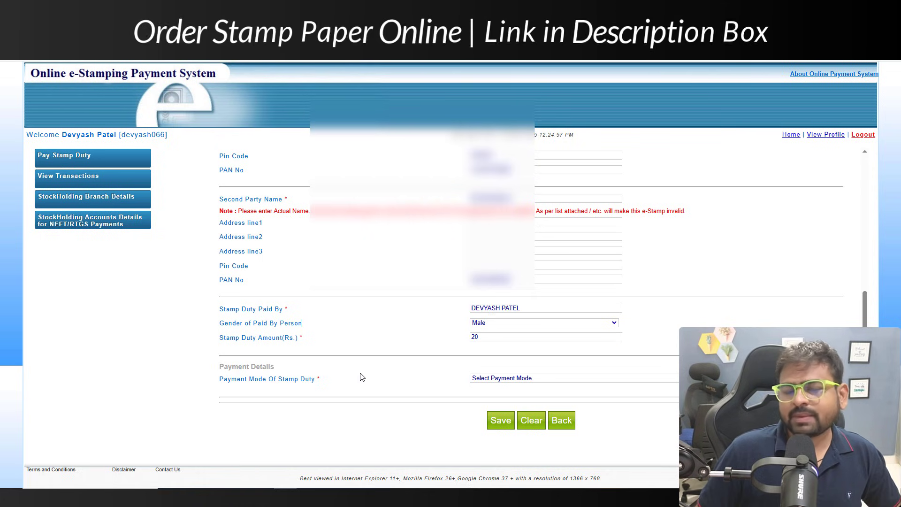
click(483, 380)
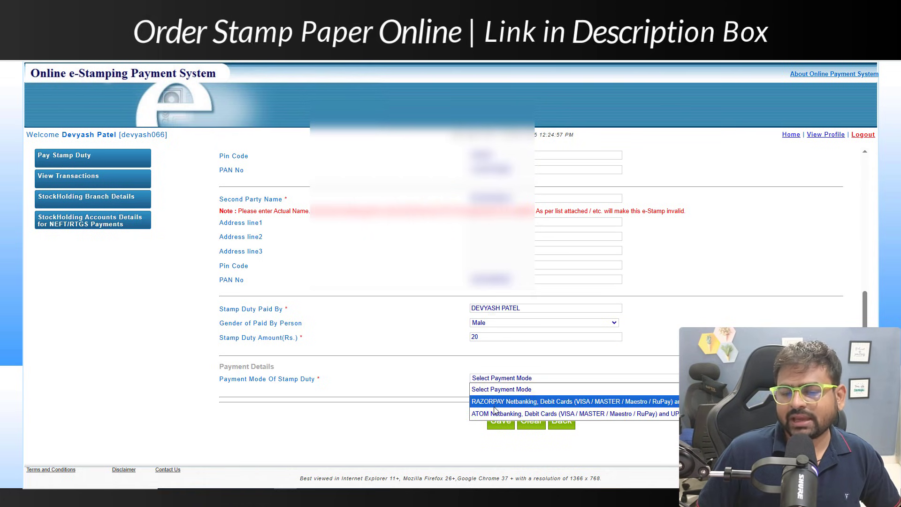
Step: Select RAZORPAY as the payment mode and review the UPI and NetBanking charge notes
click(494, 401)
scroll(482, 384, down, 3)
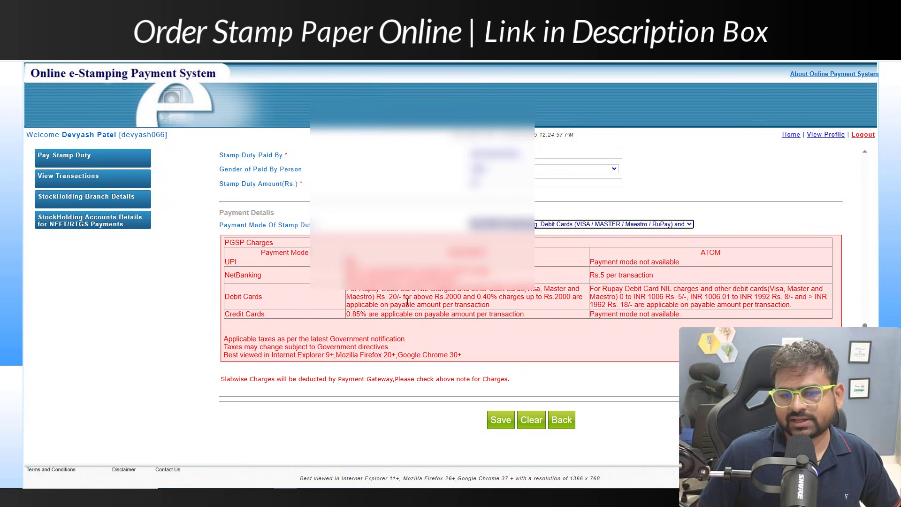
drag(218, 265, 458, 264)
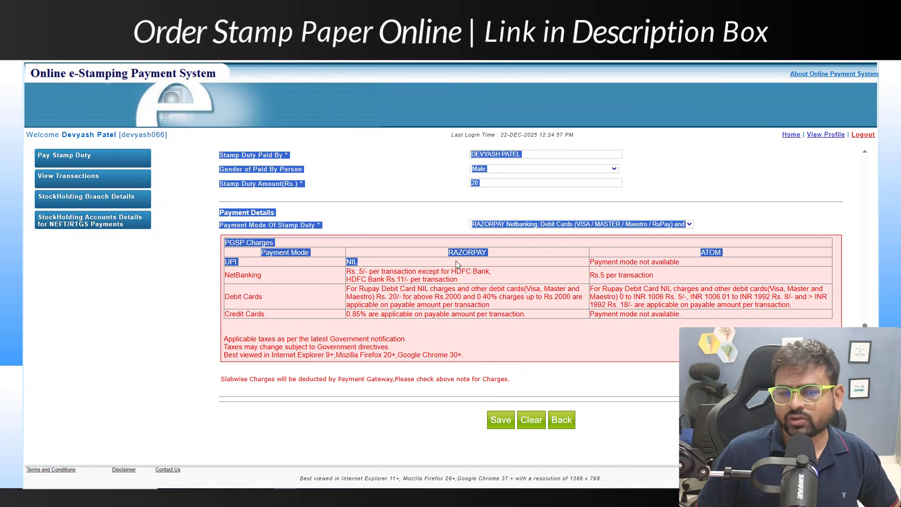
drag(397, 276, 395, 279)
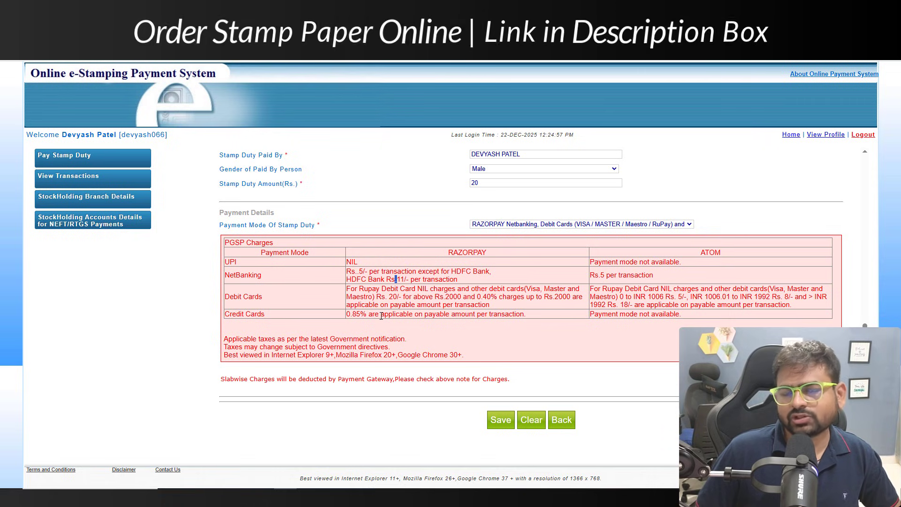
drag(239, 274, 515, 272)
Step: Save the stamp duty details, confirm them and accept the save prompt
click(491, 283)
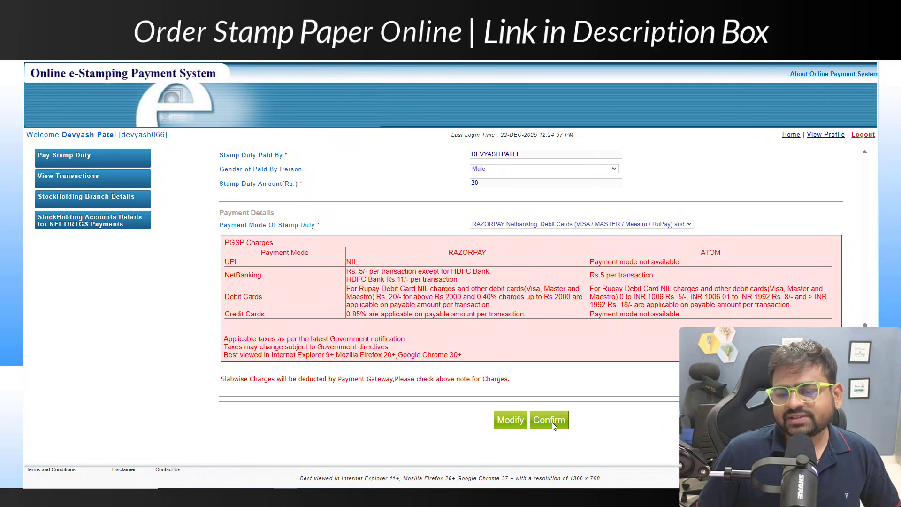
click(552, 422)
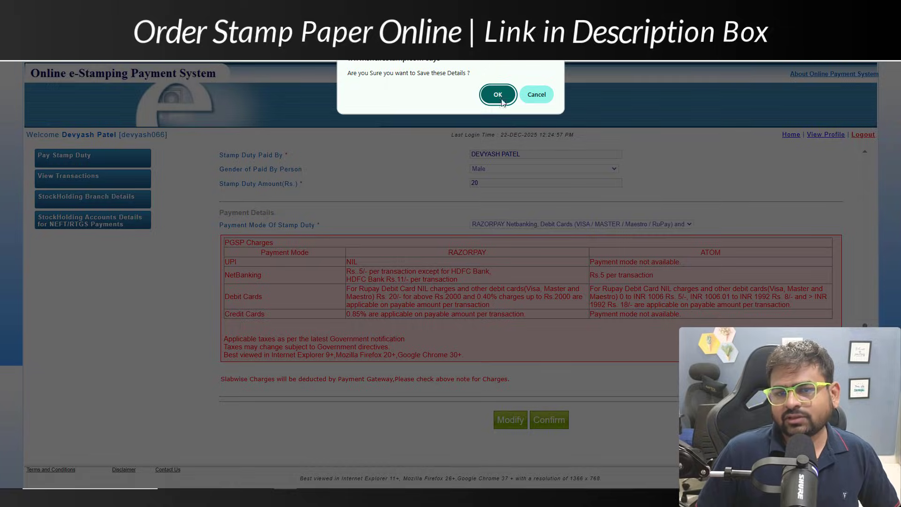
click(495, 93)
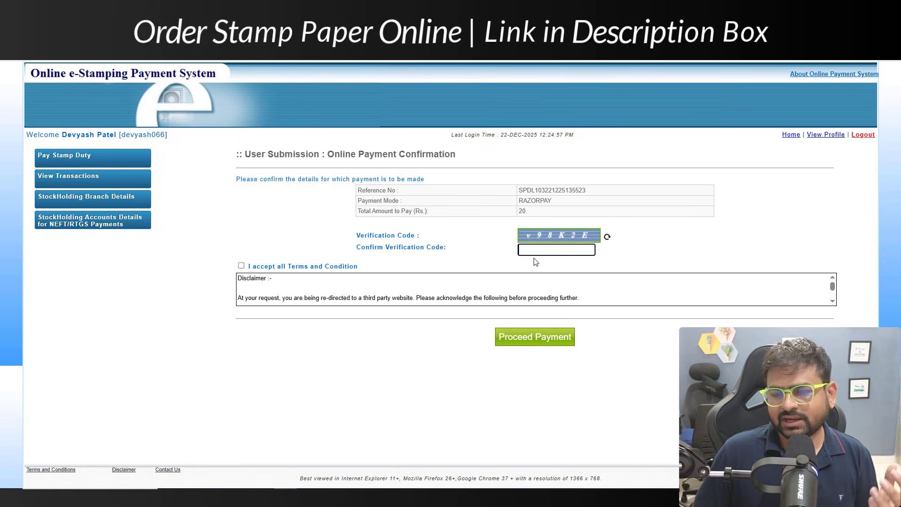
Step: Enter the verification code, accept the terms and conditions, and proceed to Razorpay payment
text(v98K2E)
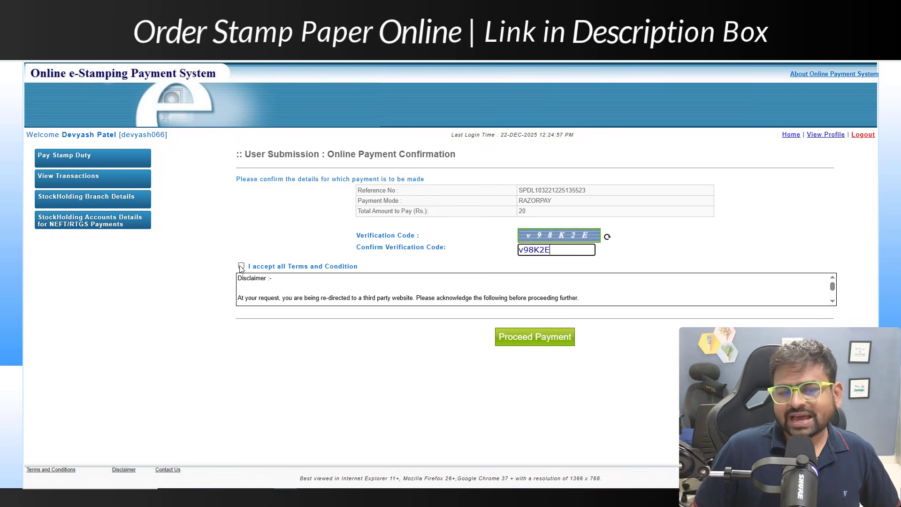
click(241, 266)
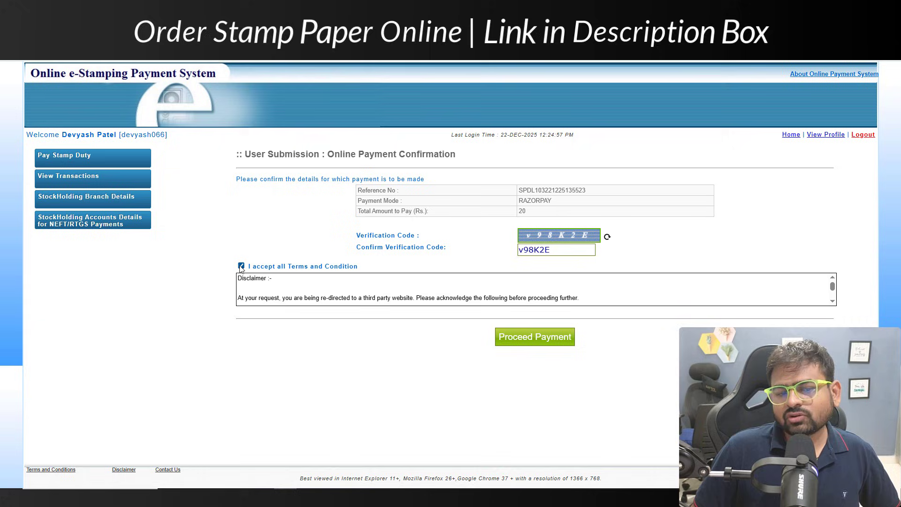
click(540, 337)
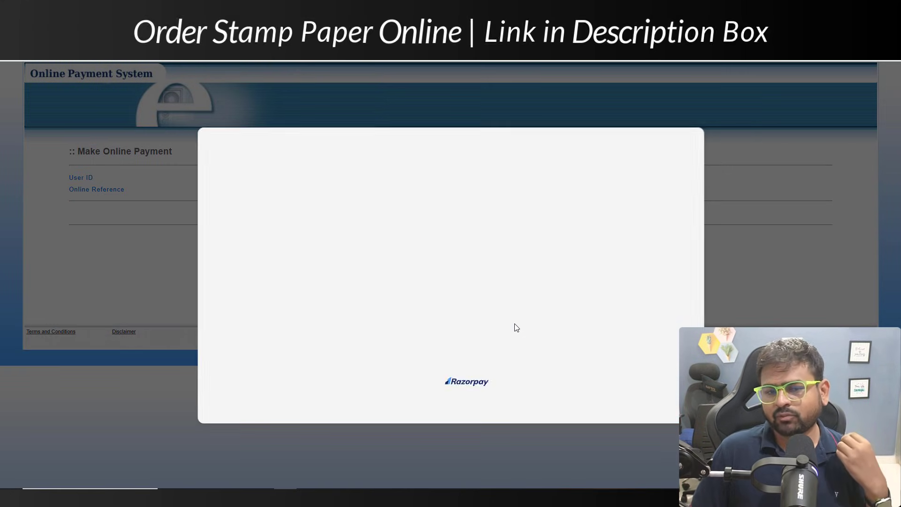